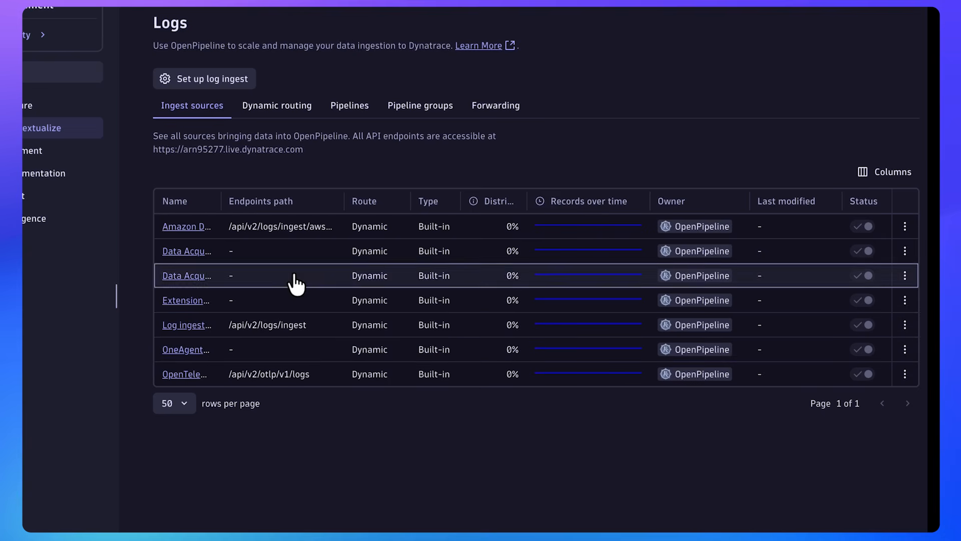
# Step: Create a new logs pipeline named "Arc Store Problem Event"
pyautogui.click(339, 111)
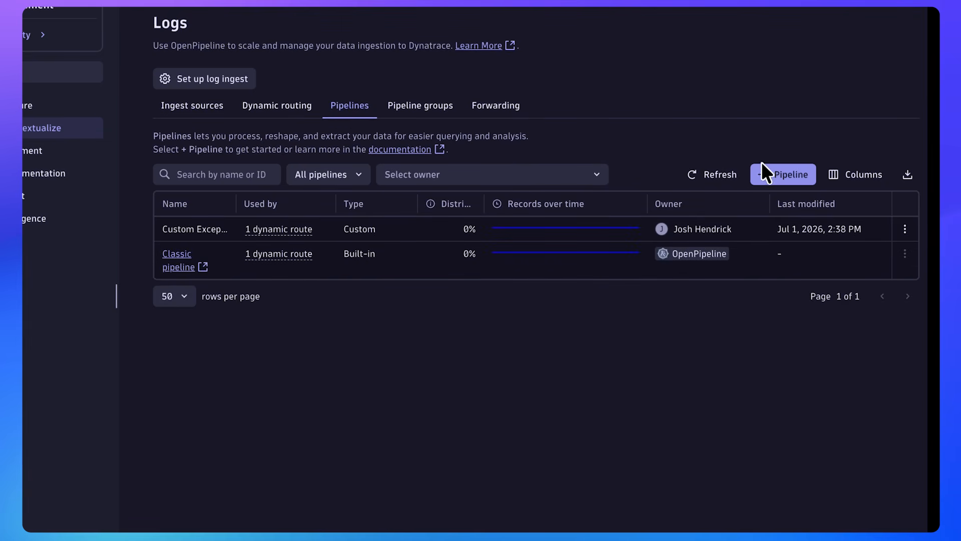
pyautogui.click(789, 174)
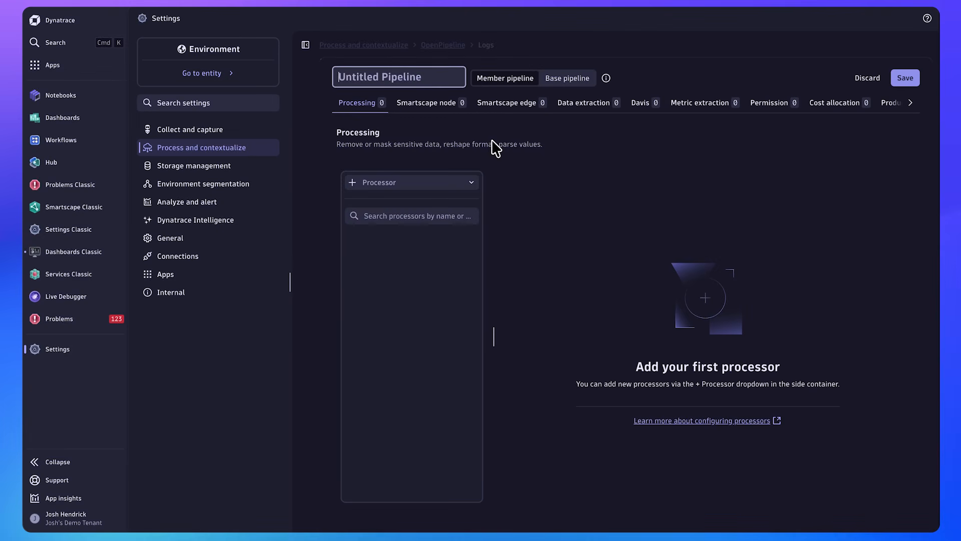
pyautogui.write('Ar')
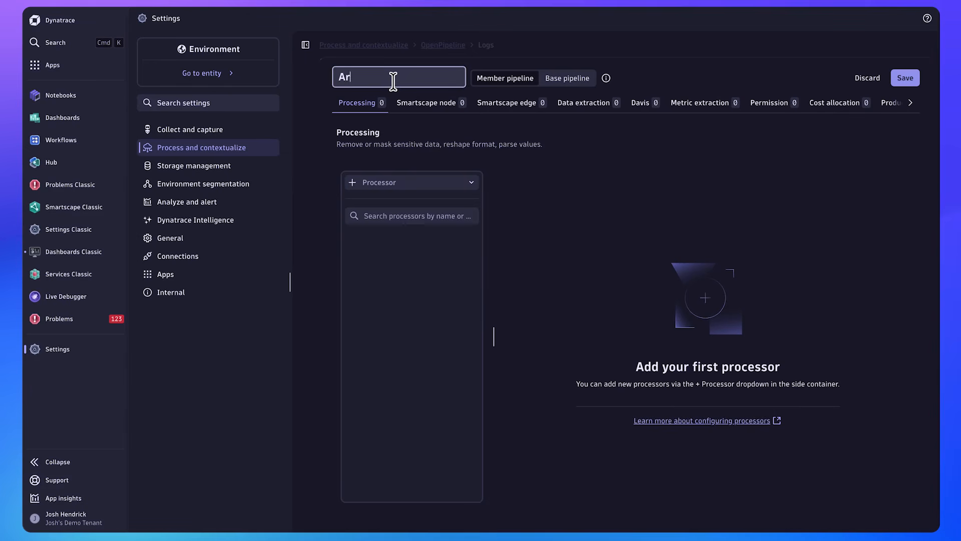
pyautogui.write('c Store Problem Event')
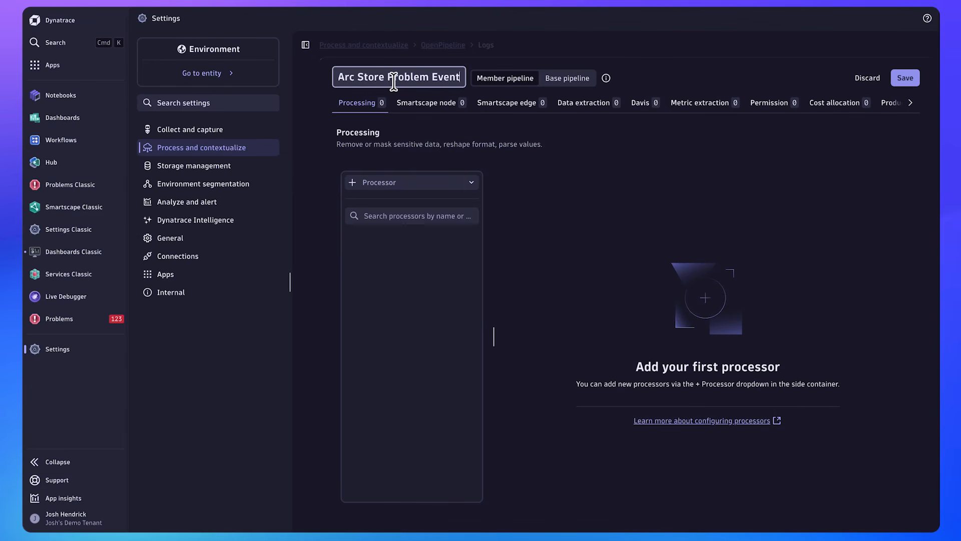
# Step: Add a Davis event processor to the pipeline and name it "Send Exception Event"
pyautogui.click(644, 107)
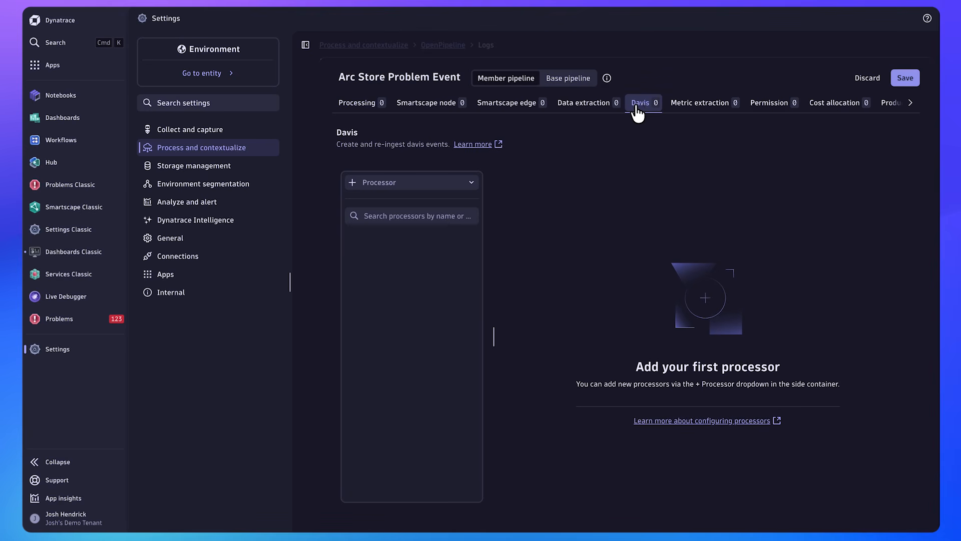
pyautogui.click(462, 183)
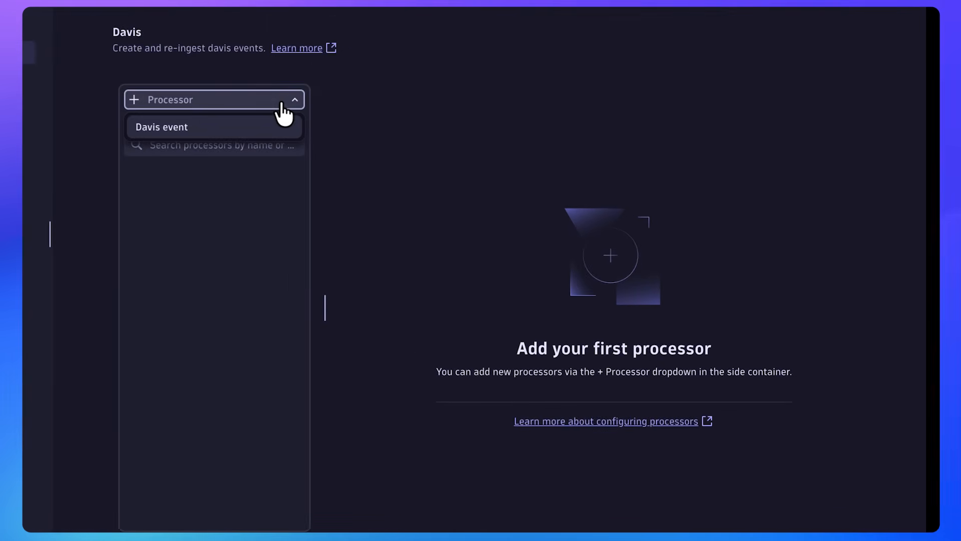
pyautogui.click(220, 128)
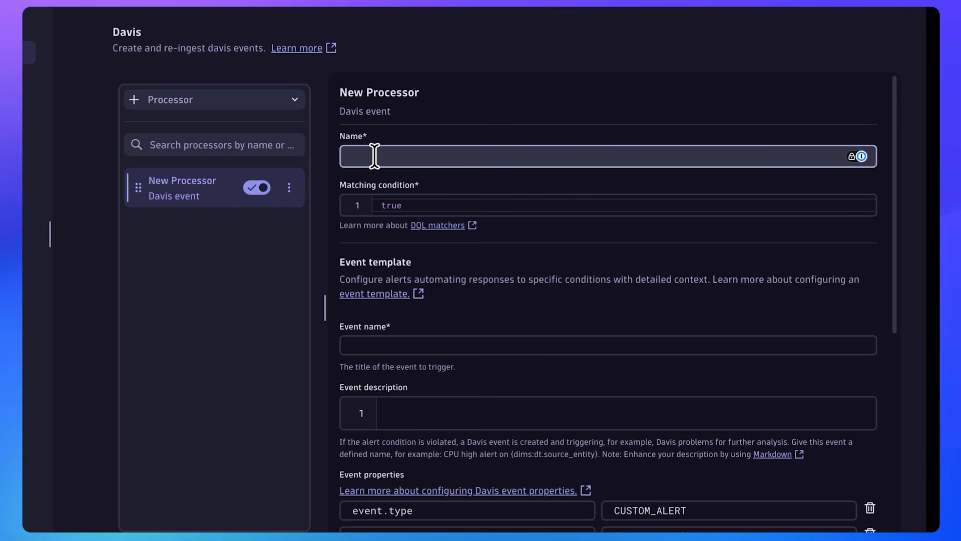
pyautogui.write('Send Excep')
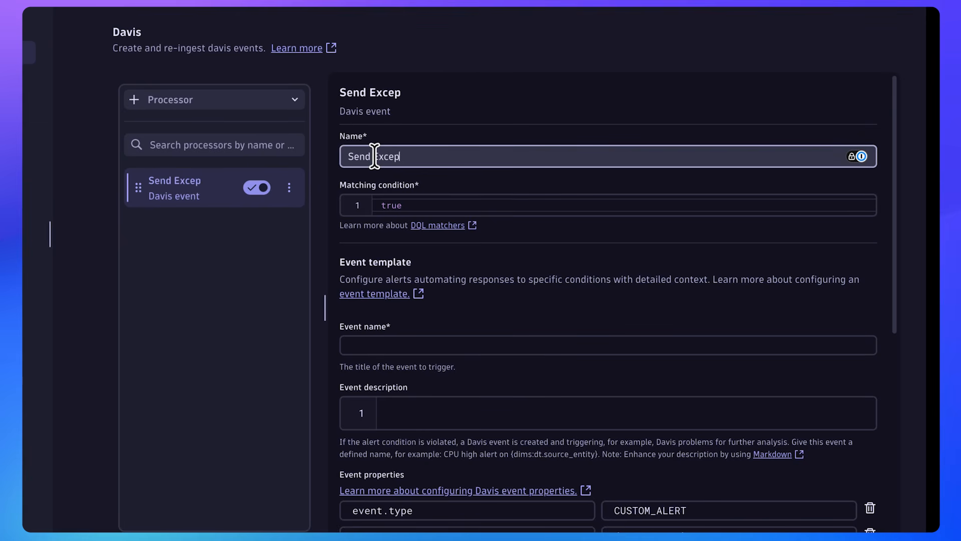
pyautogui.write('tion Event')
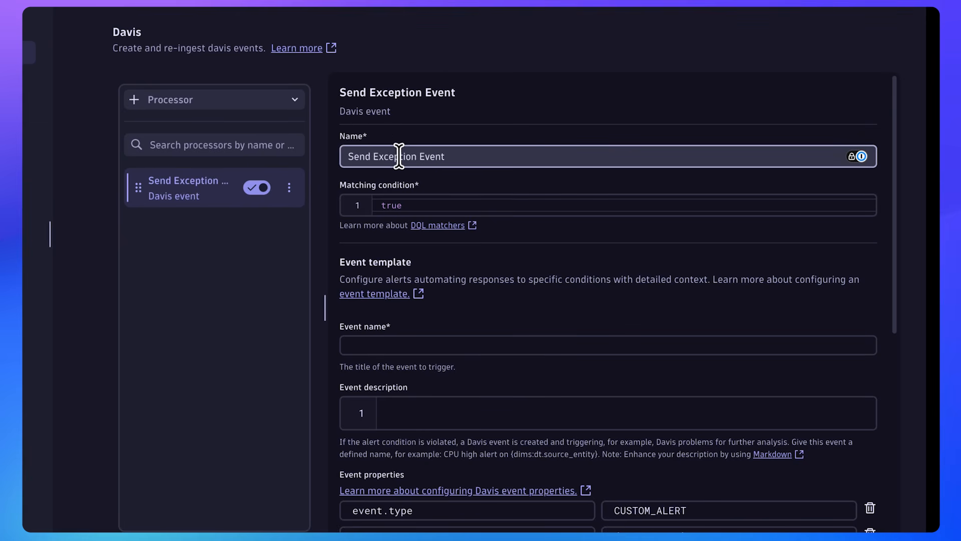
# Step: Set the processor's matching condition to matchesPhrase(k8s.container.name, "arc-backend") and matchesPhrase(content, "*Exception")
pyautogui.scroll(-1, 401, 173)
pyautogui.doubleClick(397, 179)
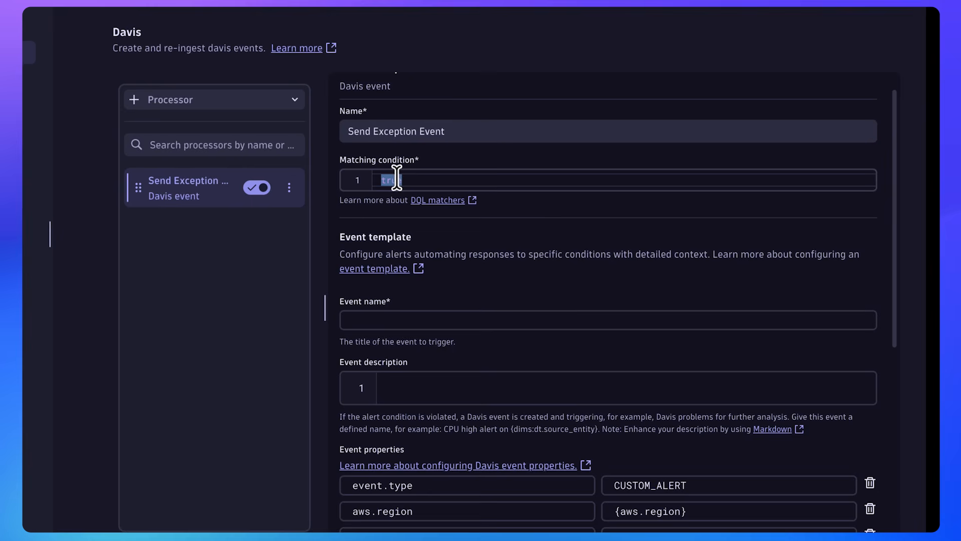
pyautogui.write('matchesPhrase(k8s.container.name, "arc-backend") and matchesPhrase(content, "*Exception")')
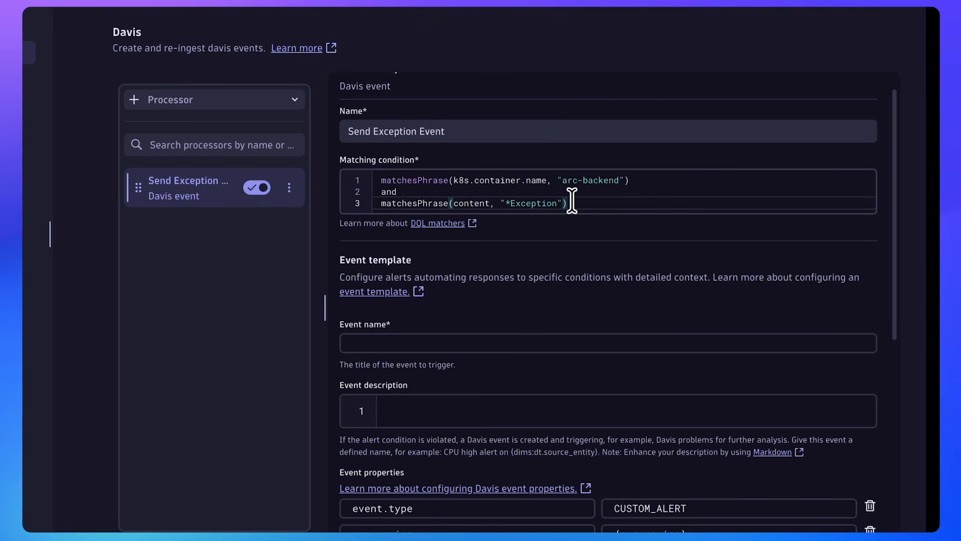
# Step: Enter "Arc Backend Exception" as the event name in the processor's event template
pyautogui.scroll(-5, 571, 200)
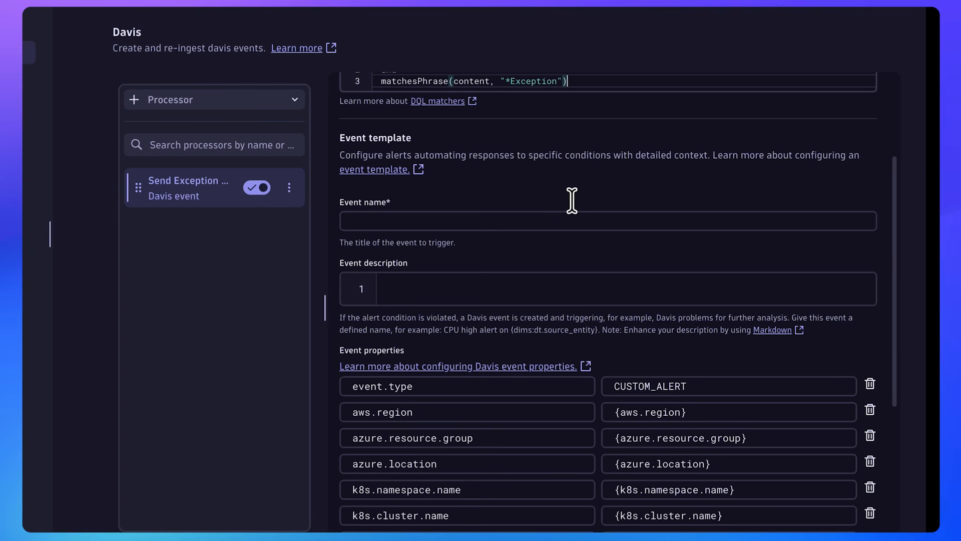
pyautogui.click(398, 219)
pyautogui.write('Arc Backend Exception')
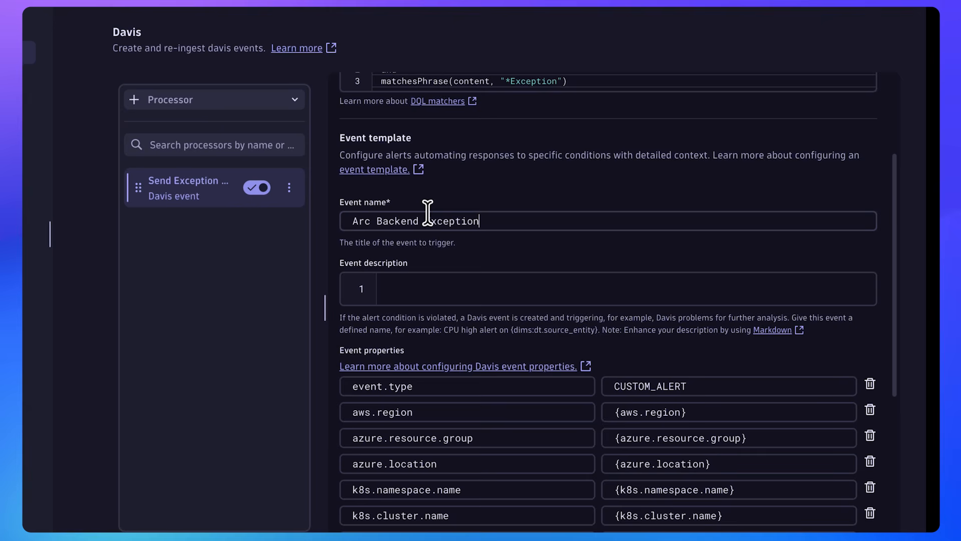
# Step: Change the value of the event.type property to ERROR_EVENT
pyautogui.scroll(-4, 427, 213)
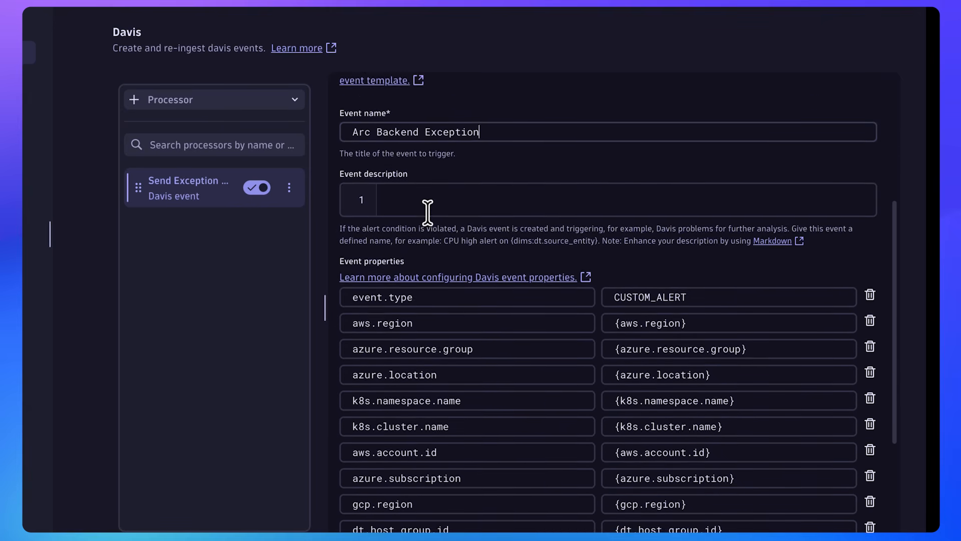
pyautogui.scroll(-1, 428, 213)
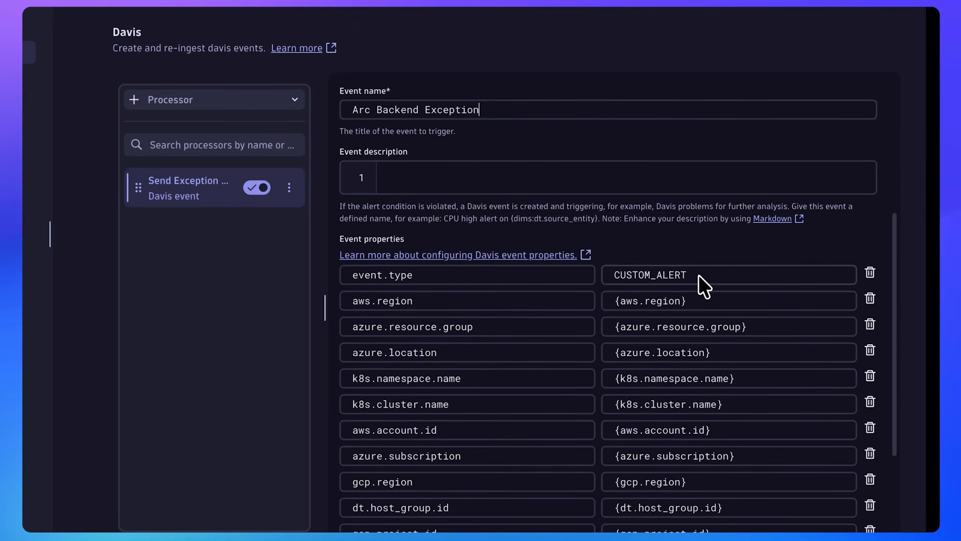
pyautogui.click(696, 275)
pyautogui.doubleClick(696, 275)
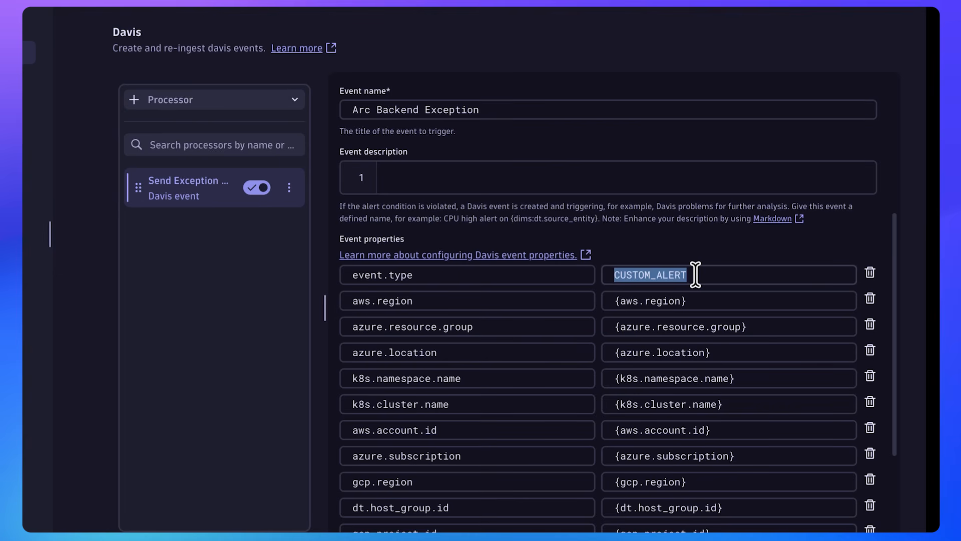
pyautogui.write('ERROR')
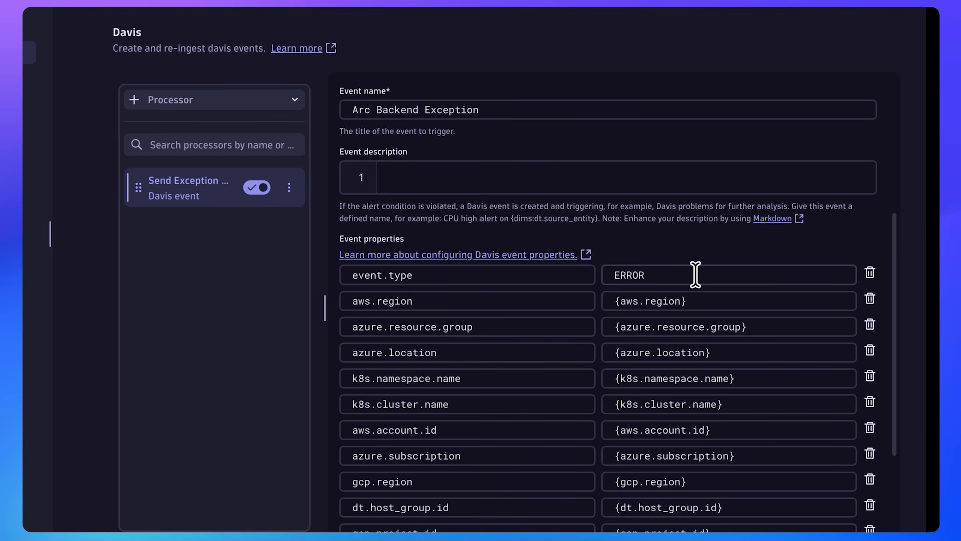
pyautogui.write('_EVEN')
pyautogui.press('Home')
# Step: Add an event property with the key event.severity and the value 3
pyautogui.scroll(-3, 571, 298)
pyautogui.scroll(-2, 570, 270)
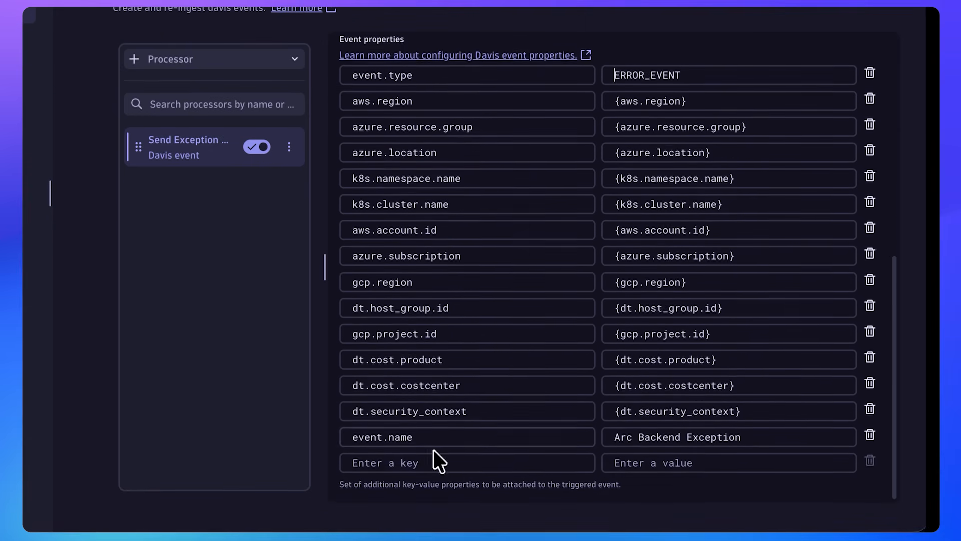
pyautogui.click(437, 464)
pyautogui.write('ev')
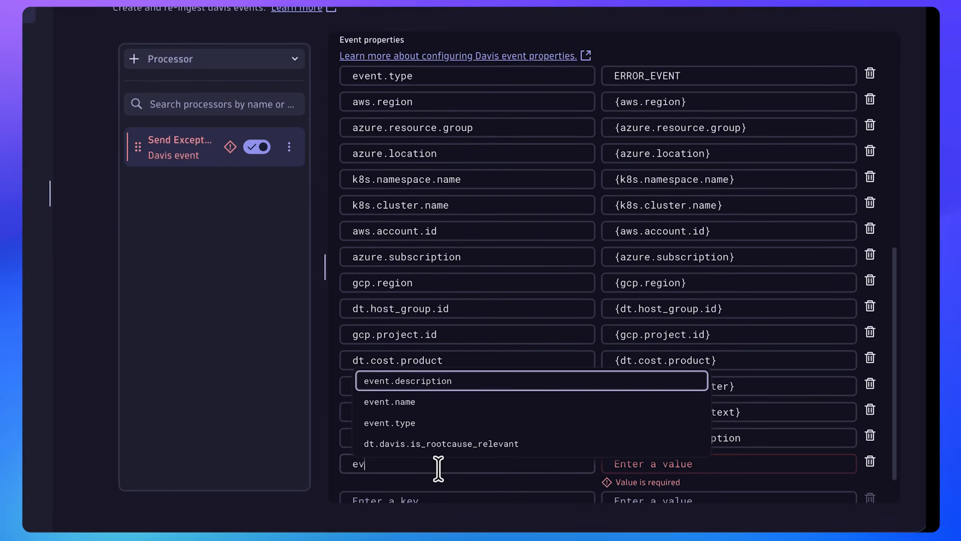
pyautogui.write('ent.')
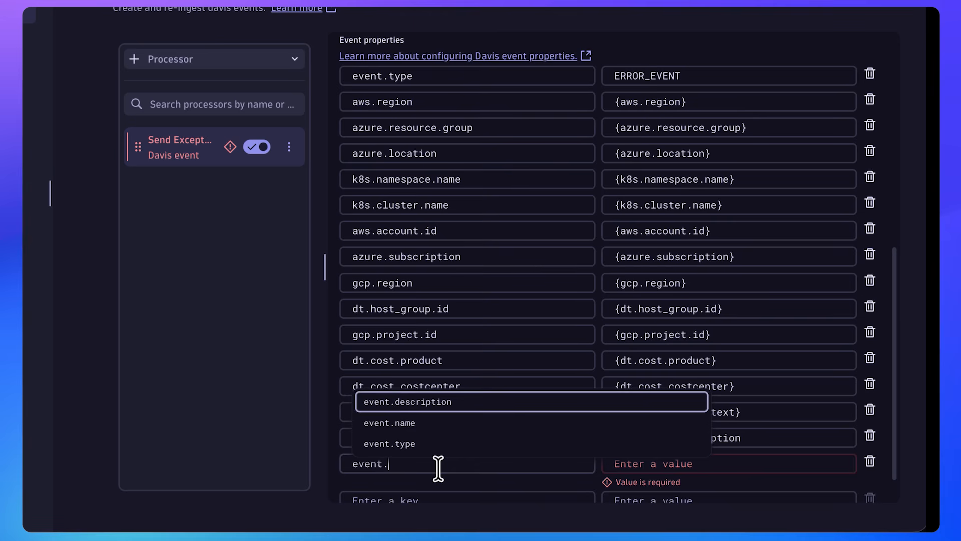
pyautogui.write('severity')
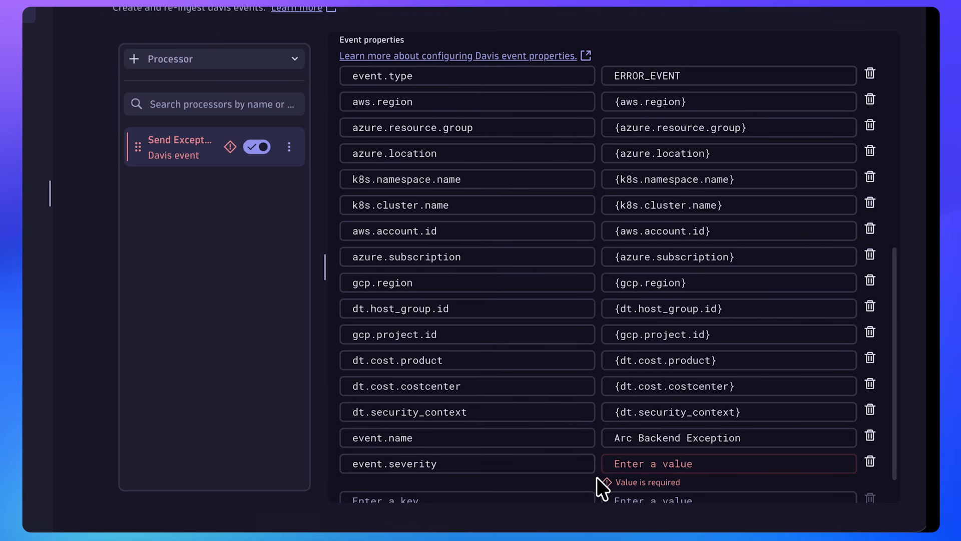
pyautogui.click(629, 459)
pyautogui.write('3')
# Step: Add an event.description property with the value "Exception in arc-backend" and save the pipeline
pyautogui.scroll(-1, 628, 459)
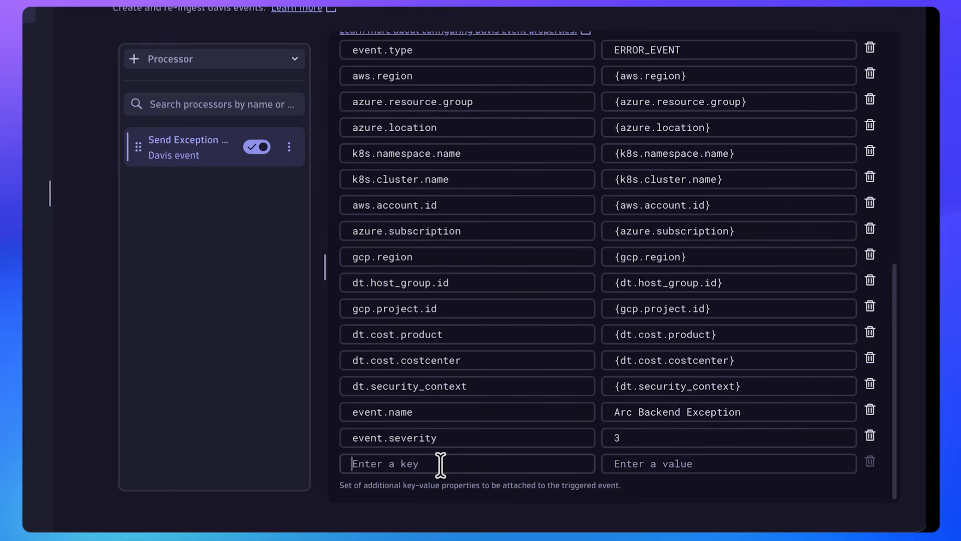
pyautogui.click(441, 464)
pyautogui.write('ev')
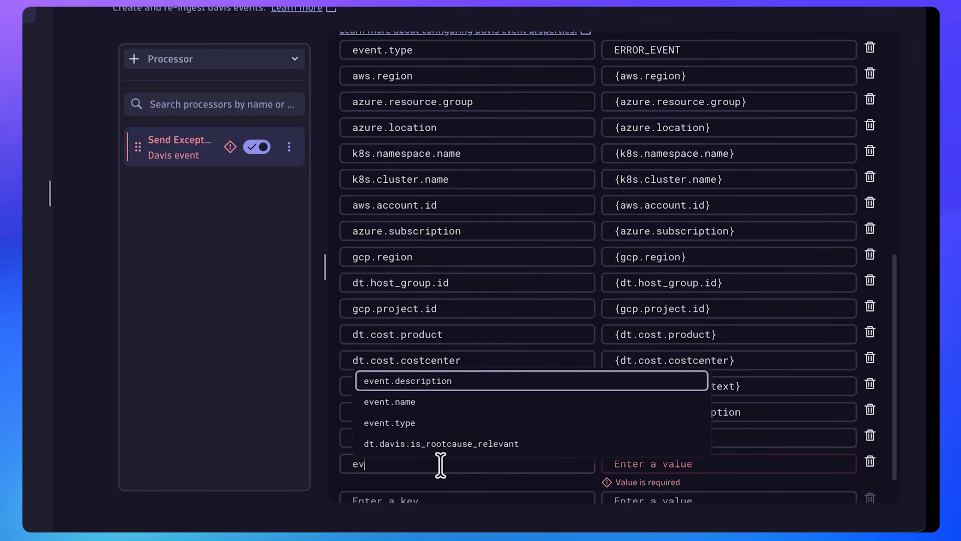
pyautogui.click(440, 382)
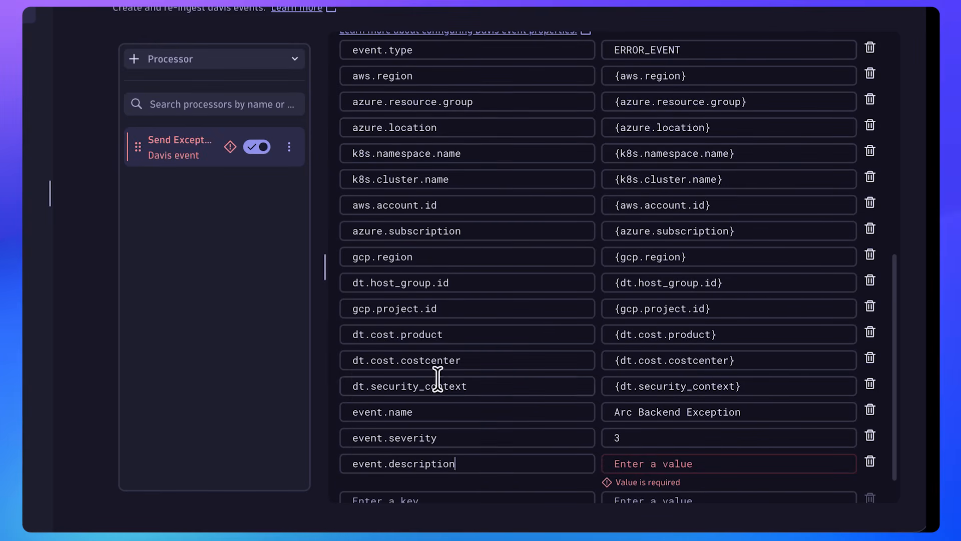
pyautogui.click(649, 463)
pyautogui.write('Exc')
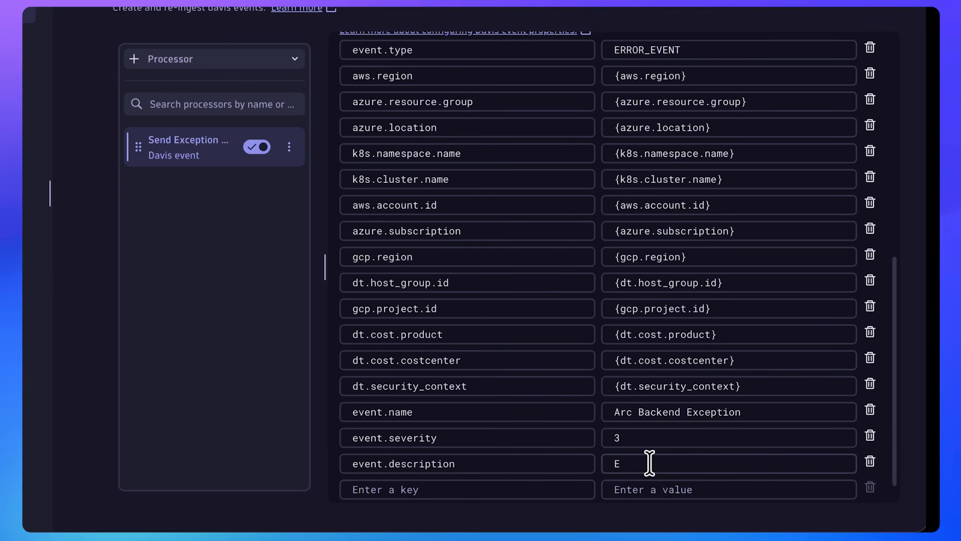
pyautogui.write('eption inr')
pyautogui.press('Delete')
pyautogui.press('End')
pyautogui.write('arc-backend')
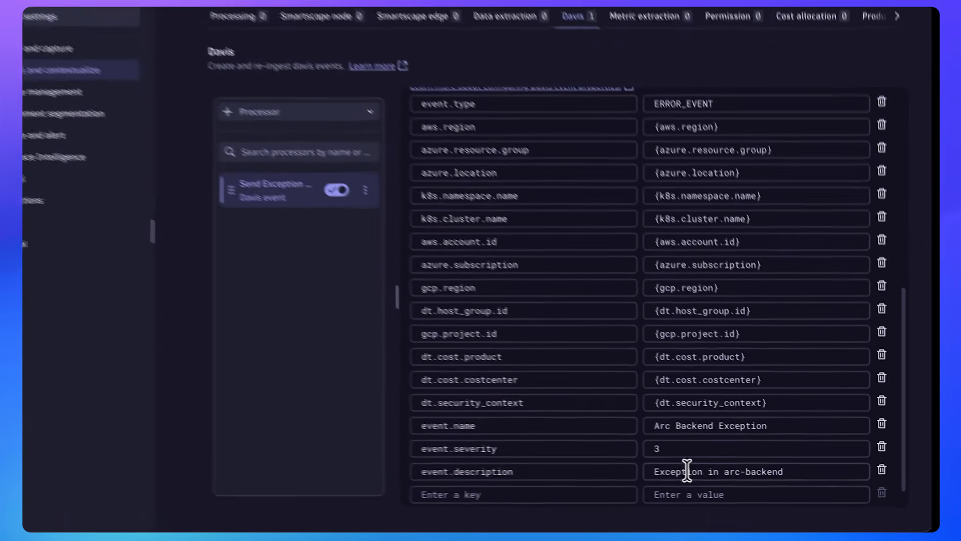
pyautogui.click(905, 78)
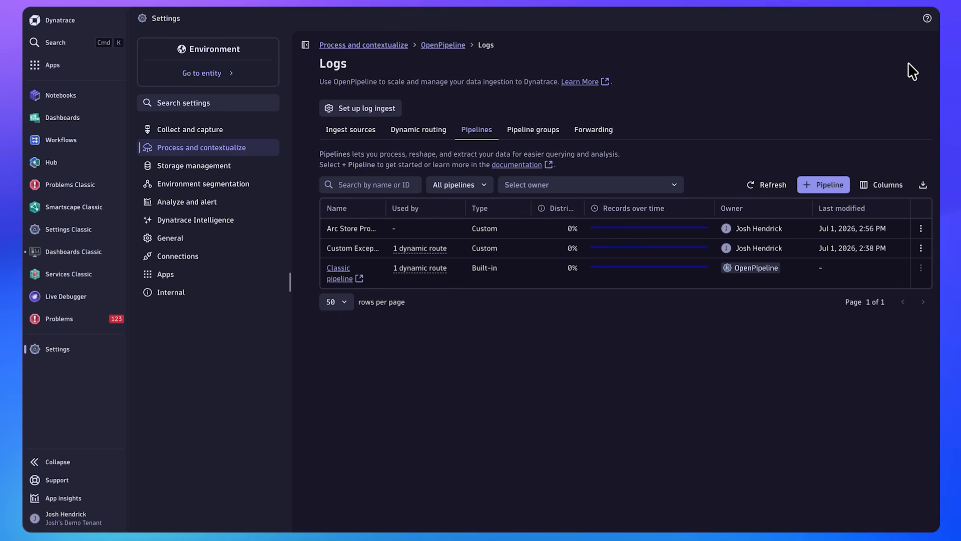
# Step: Start a dynamic route named "Arc Backend Route" with the condition matchesPhrase(k8s.container.name, "arc-backend") and matchesPhrase(content, "*Exception")
pyautogui.click(407, 131)
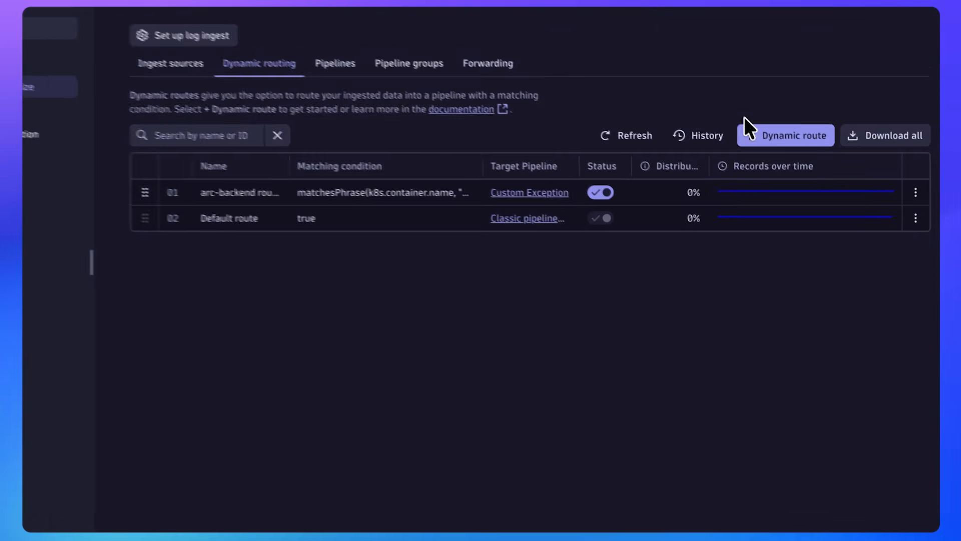
pyautogui.click(783, 134)
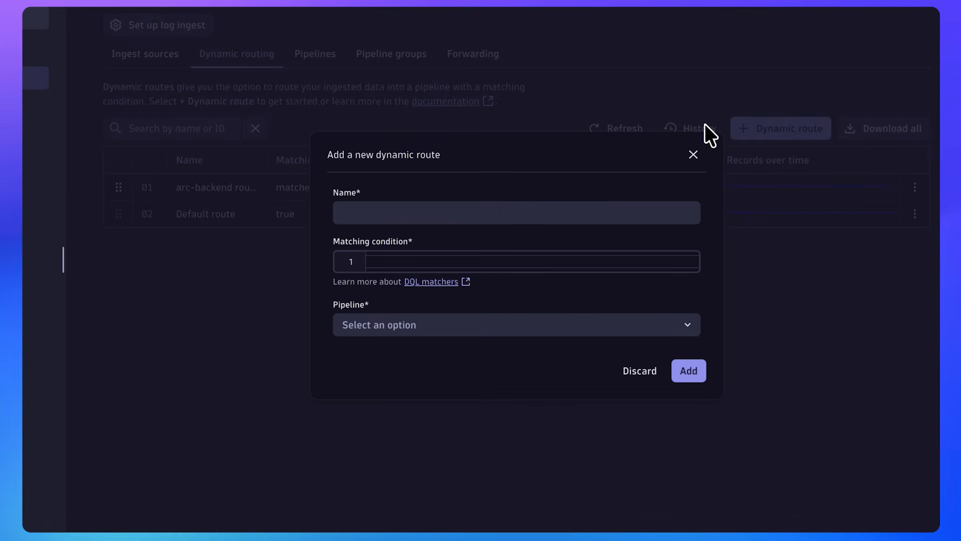
pyautogui.click(397, 212)
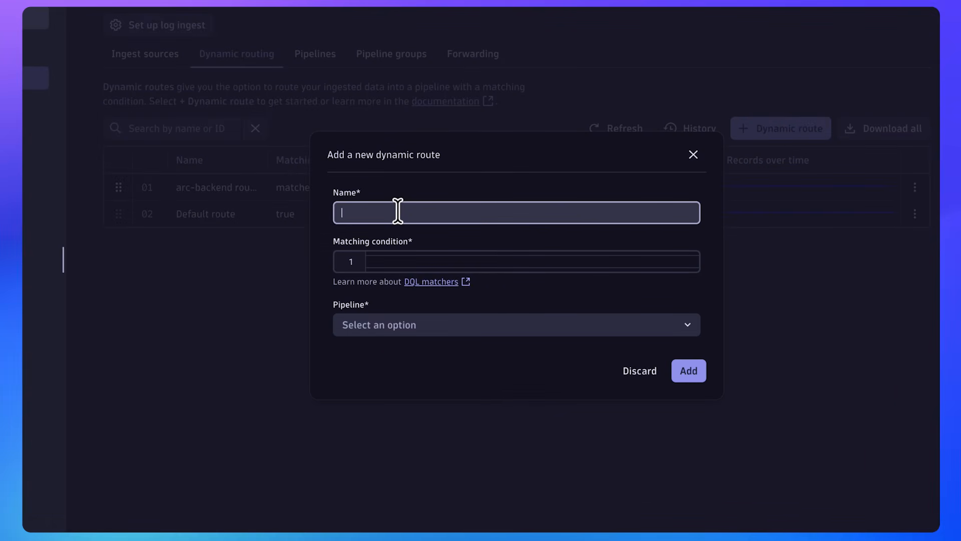
pyautogui.write('Arc Backend Route')
pyautogui.click(405, 258)
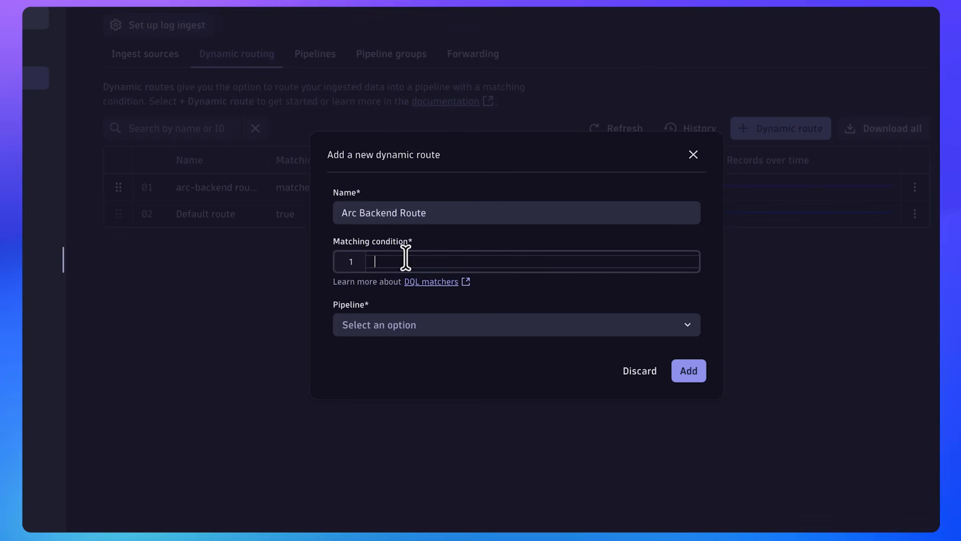
pyautogui.write('matchesPhrase(k8s.container.name, "arc-backend") and matchesPhrase(content, "*Exception")')
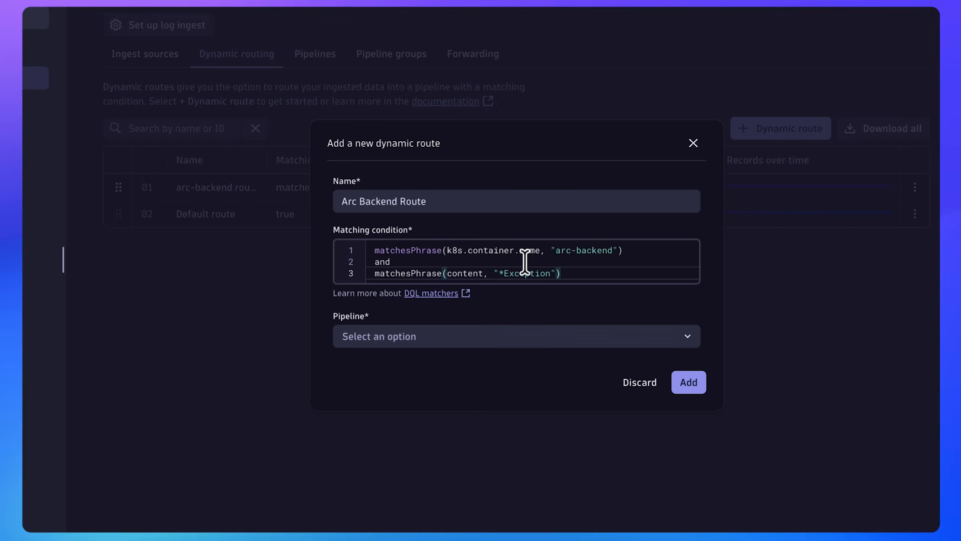
# Step: Add the route with Arc Store Problem Event as its target pipeline and save the routing table changes
pyautogui.click(688, 337)
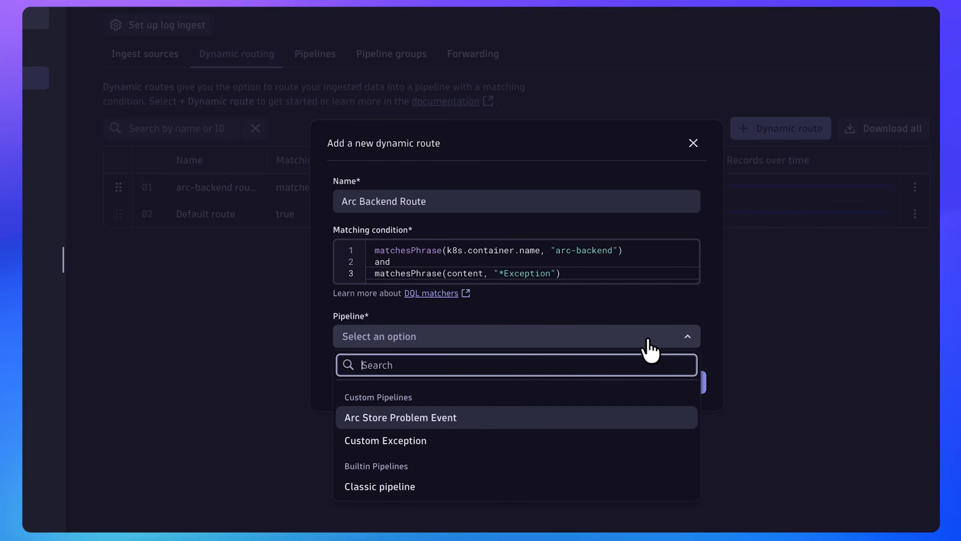
pyautogui.click(443, 418)
pyautogui.click(689, 382)
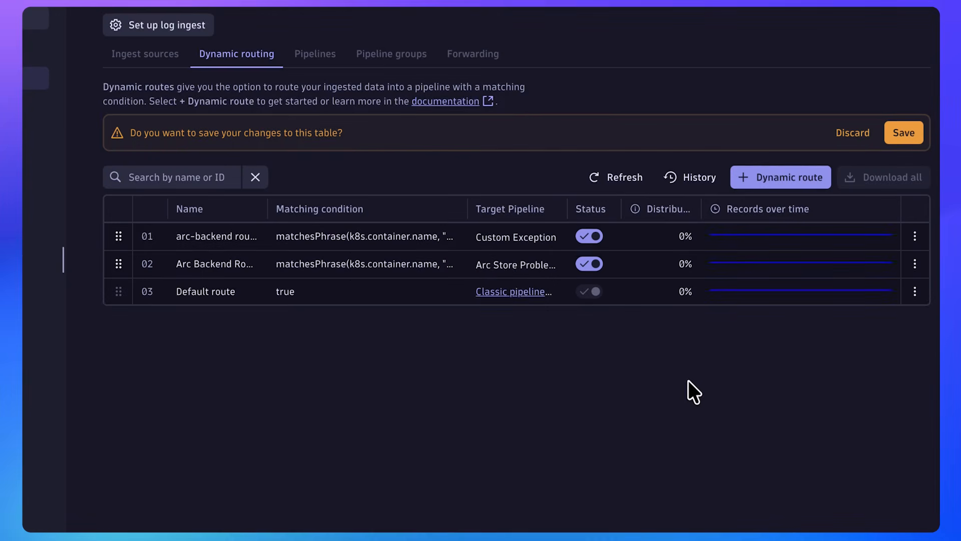
pyautogui.click(897, 132)
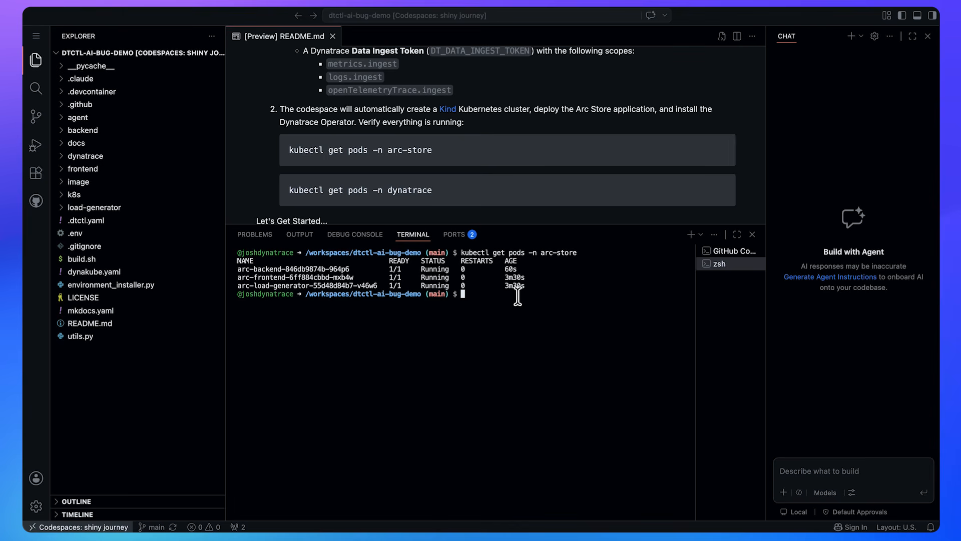
# Step: Run kubectl logs arc-backend-846db9874b-964p6 -n arc-store in the codespace terminal and locate the java.lang.NullPointerException entry in the output
pyautogui.press('Up')
pyautogui.press('Up')
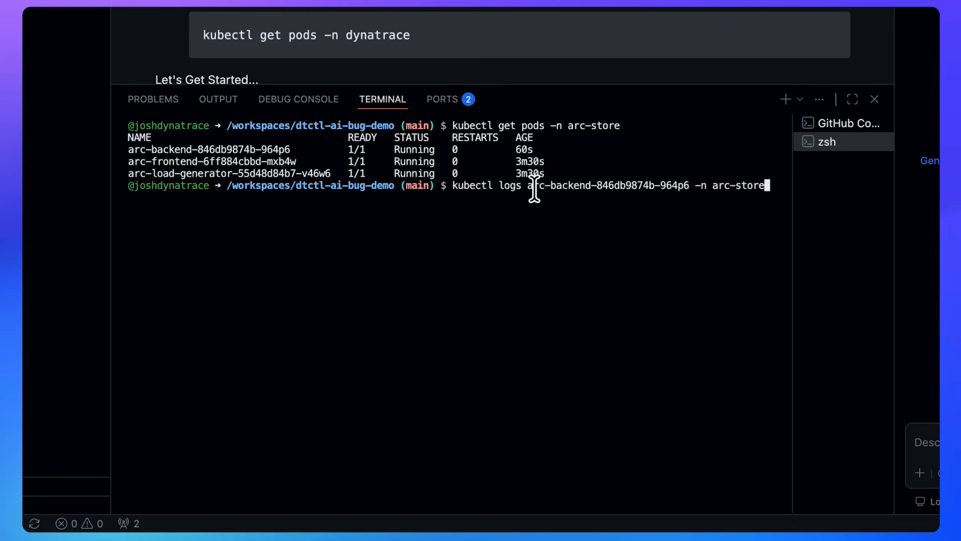
pyautogui.press('Return')
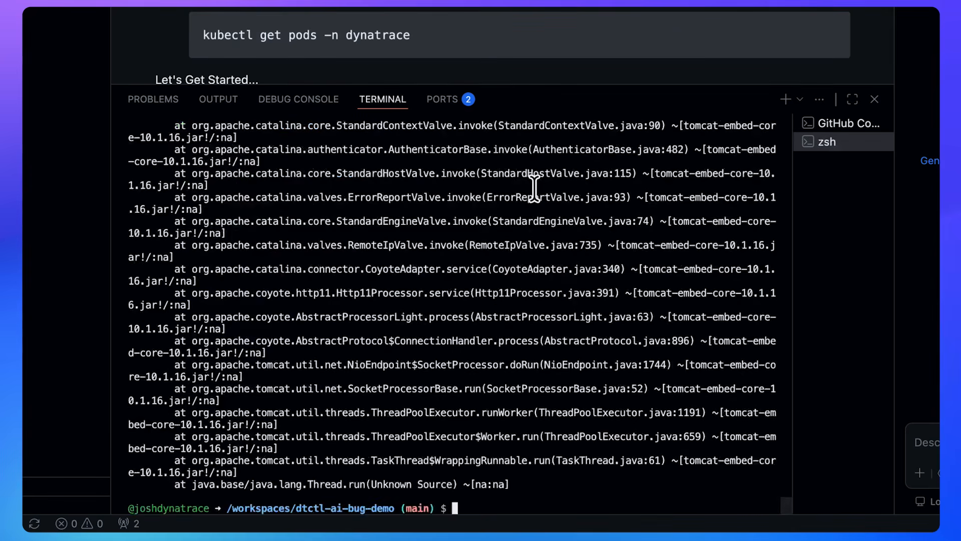
pyautogui.scroll(10, 591, 367)
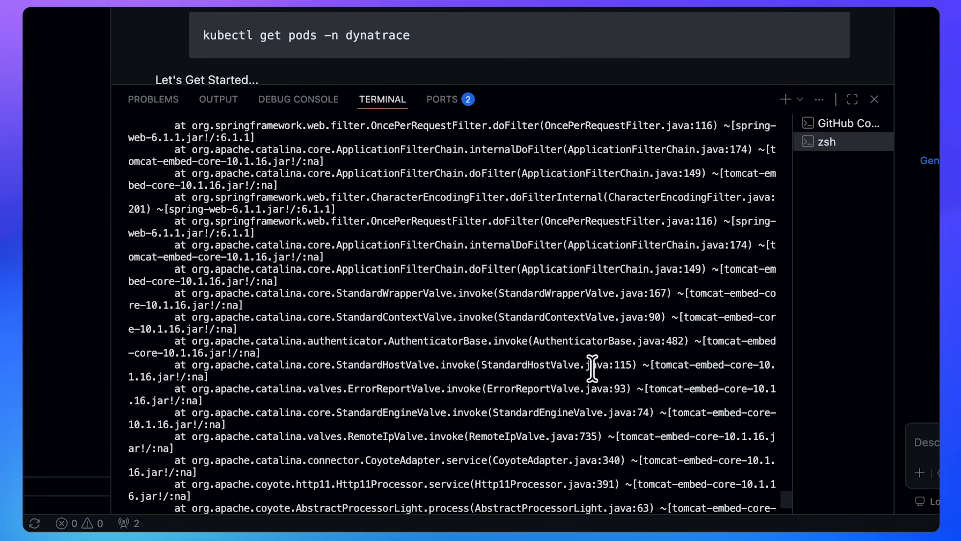
pyautogui.scroll(15, 592, 368)
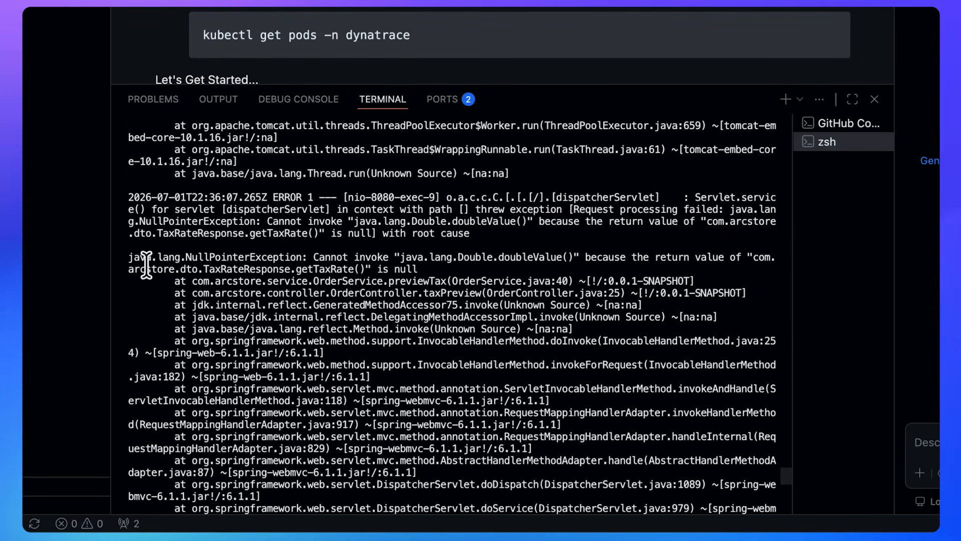
pyautogui.moveTo(128, 257); pyautogui.dragTo(329, 256)
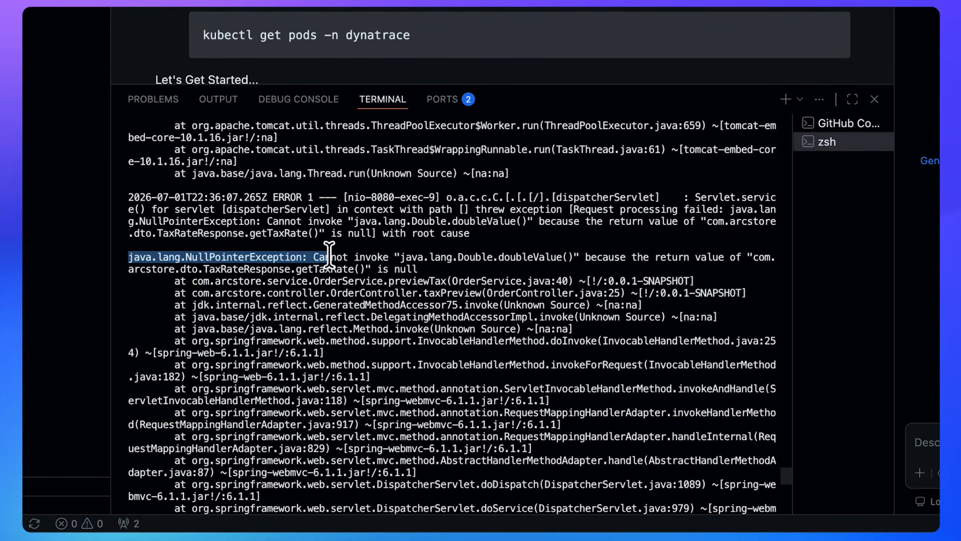
pyautogui.click(332, 257)
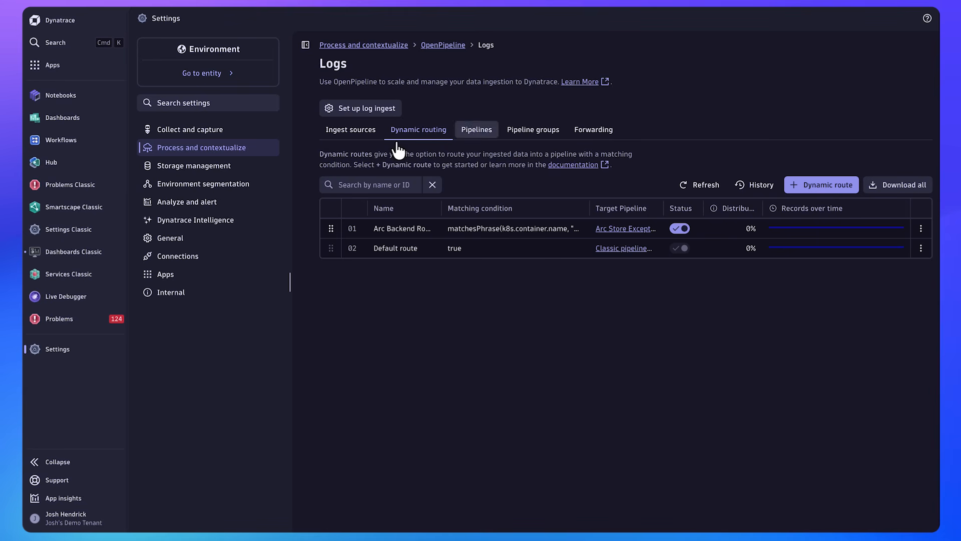
# Step: Open the Arc Backend Exception problem in Dynatrace and expand the error details of the affected arc-backend process
pyautogui.click(69, 326)
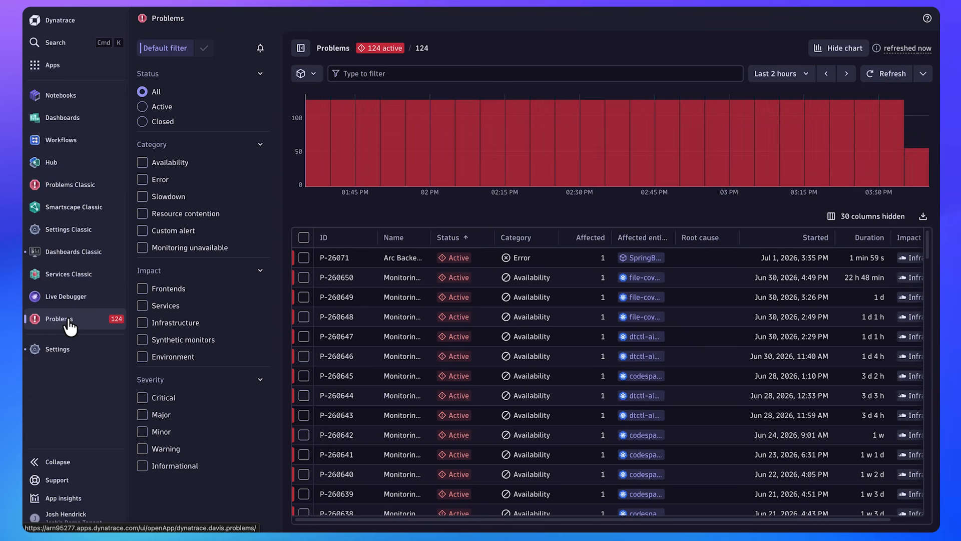
pyautogui.click(391, 267)
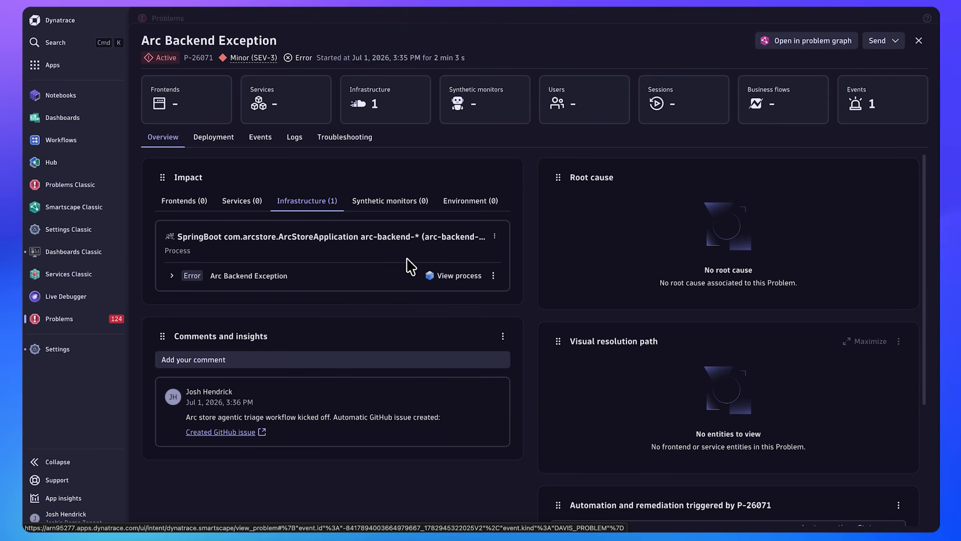
pyautogui.click(170, 275)
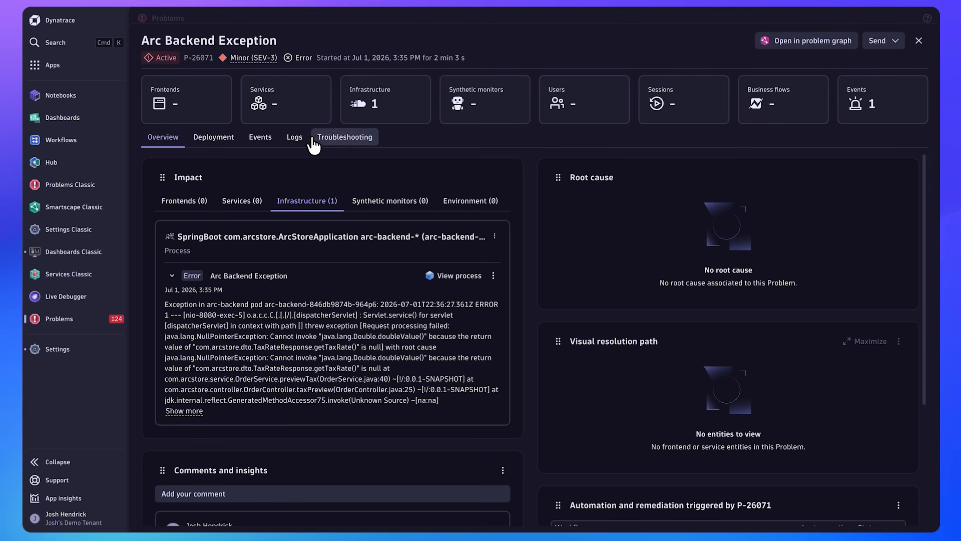
# Step: Run the recommended error and warning logs query for the problem, close its results, and examine the problem's event properties
pyautogui.click(294, 139)
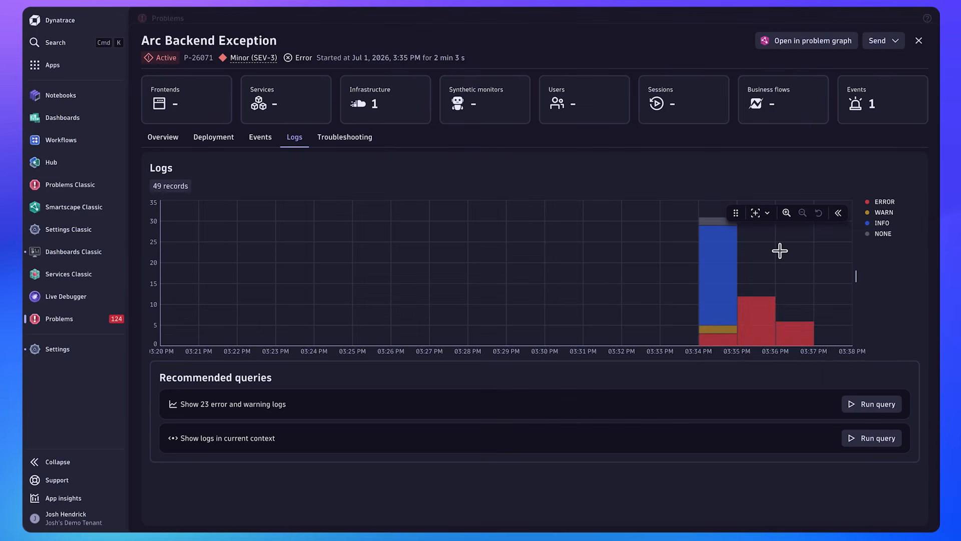
pyautogui.click(860, 406)
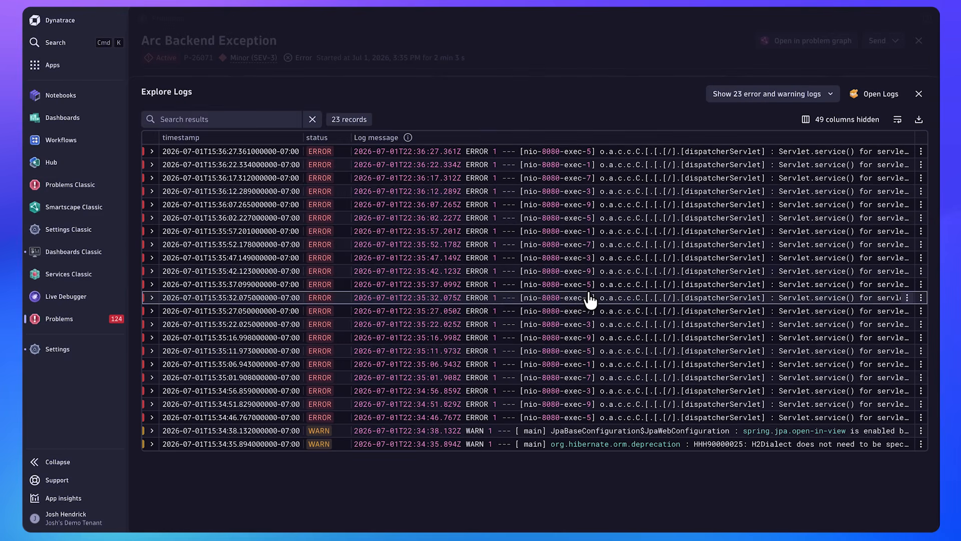
pyautogui.click(918, 95)
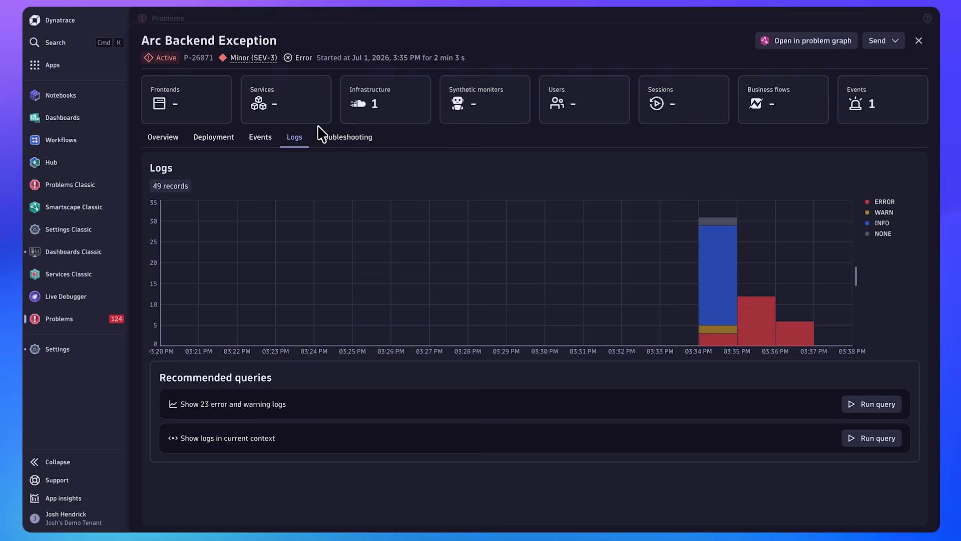
pyautogui.click(257, 140)
pyautogui.scroll(-3, 755, 308)
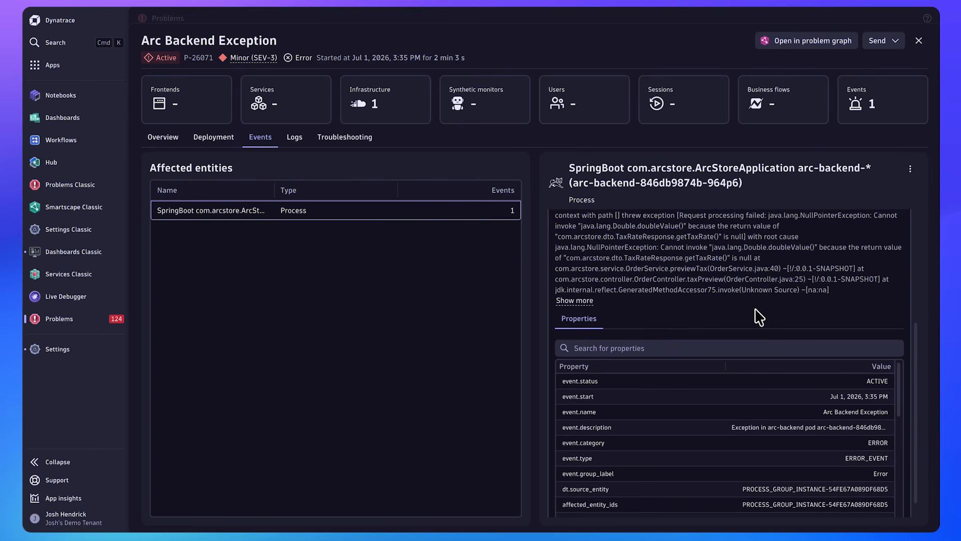